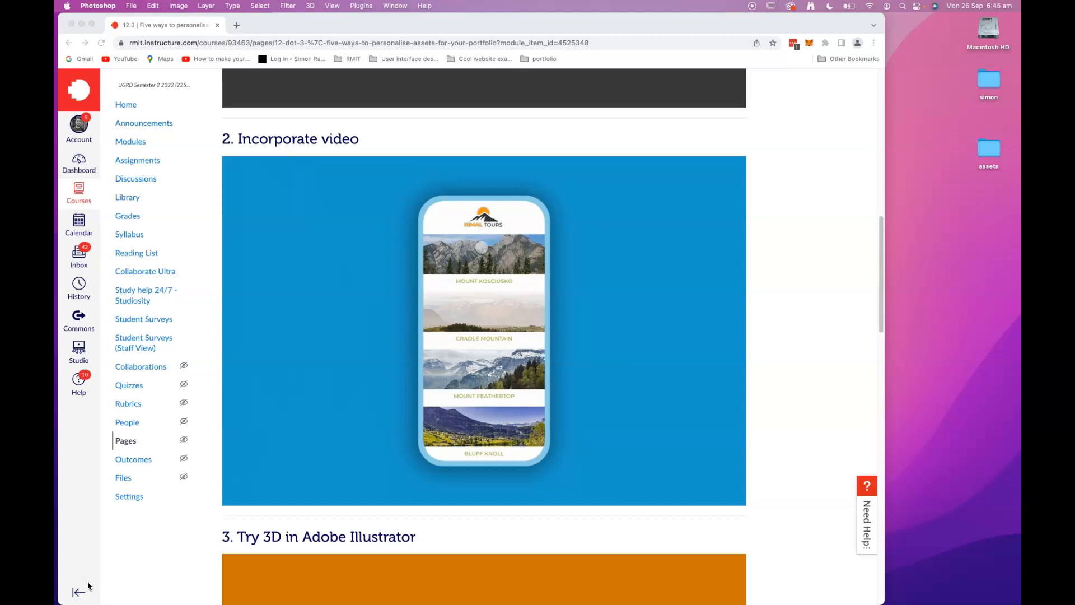
# Open the assets folder on the desktop.
pyautogui.click(72, 23)
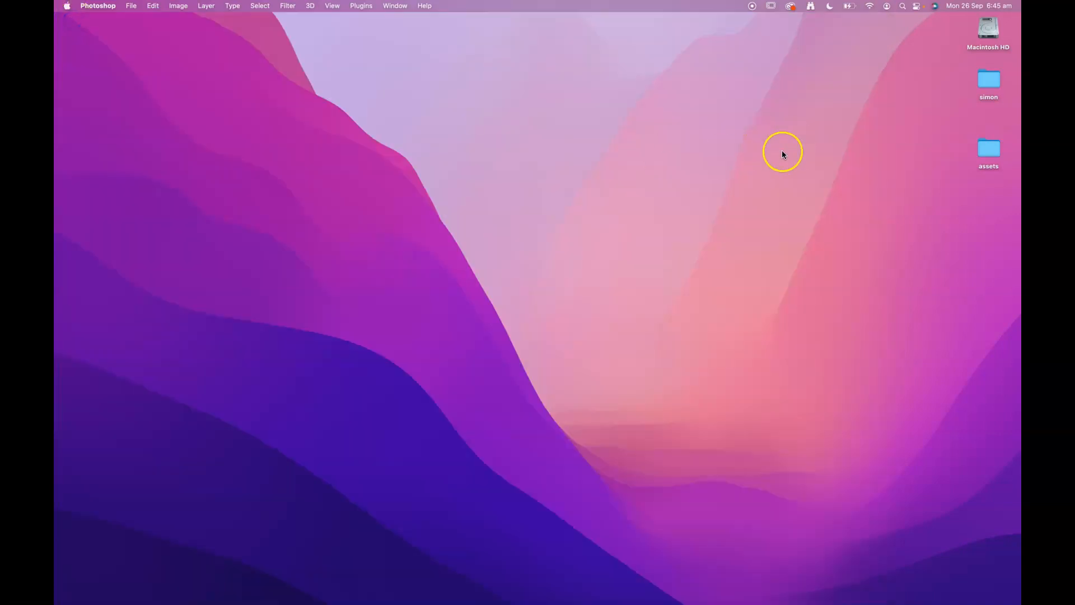
pyautogui.click(995, 148)
pyautogui.doubleClick(996, 148)
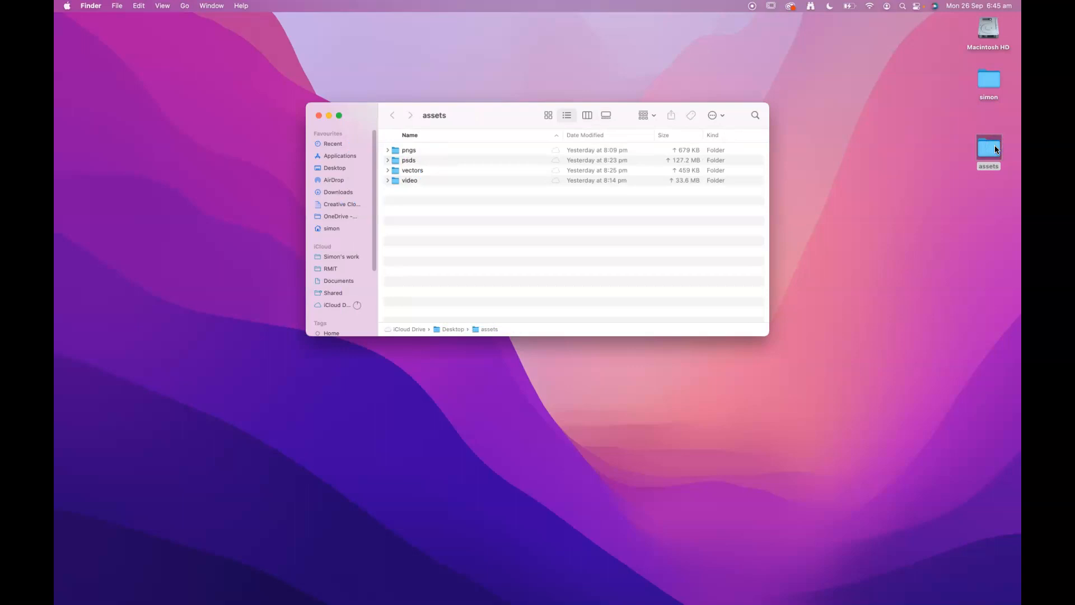
# Expand the video folder and preview news-site-screen-recording.mp4, then close the player.
pyautogui.click(387, 180)
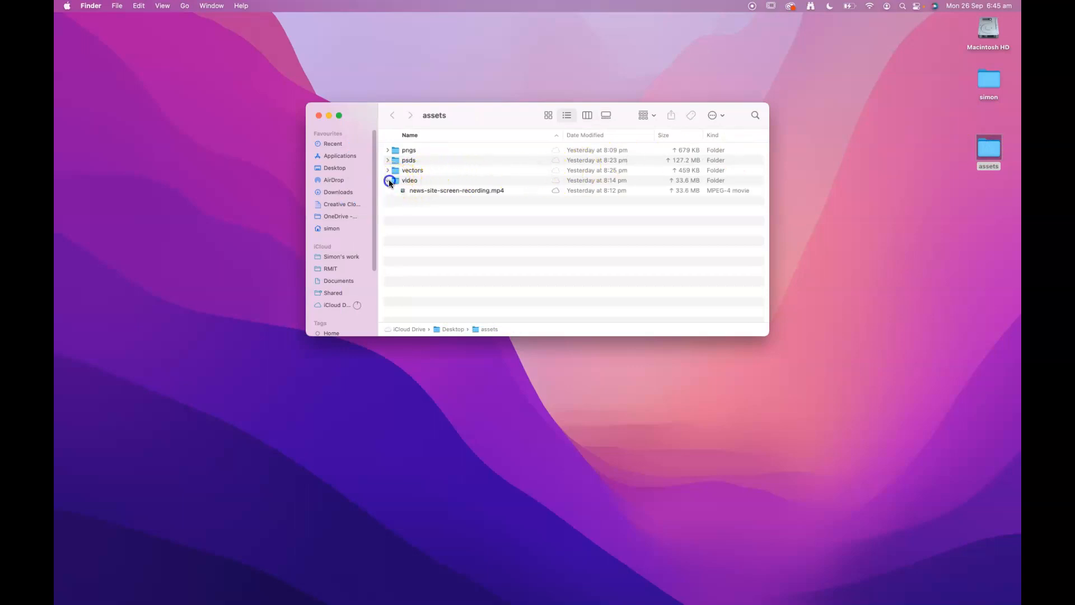
pyautogui.doubleClick(418, 192)
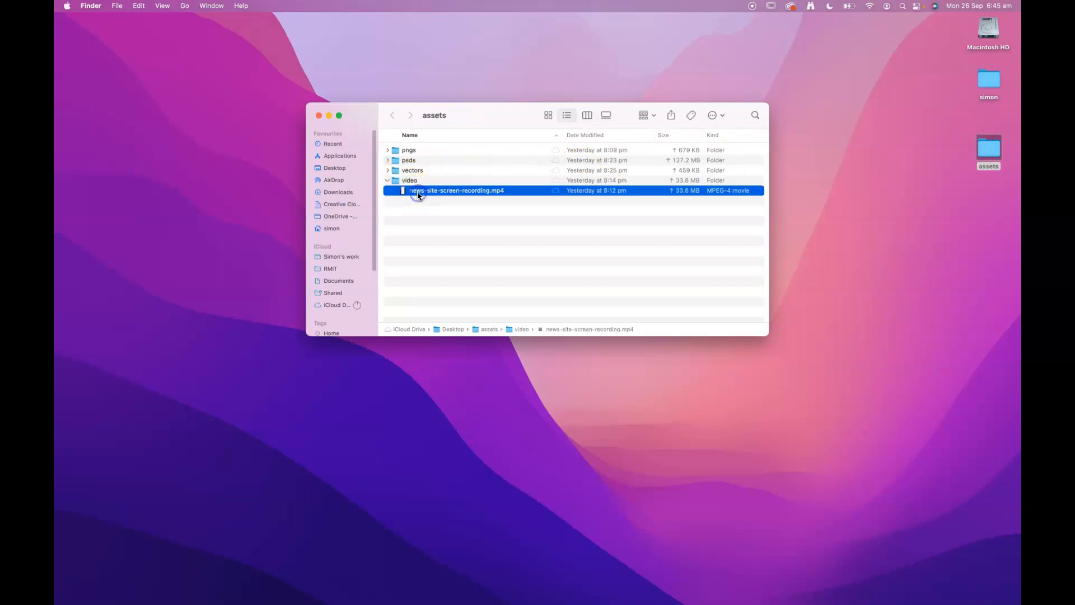
pyautogui.click(216, 487)
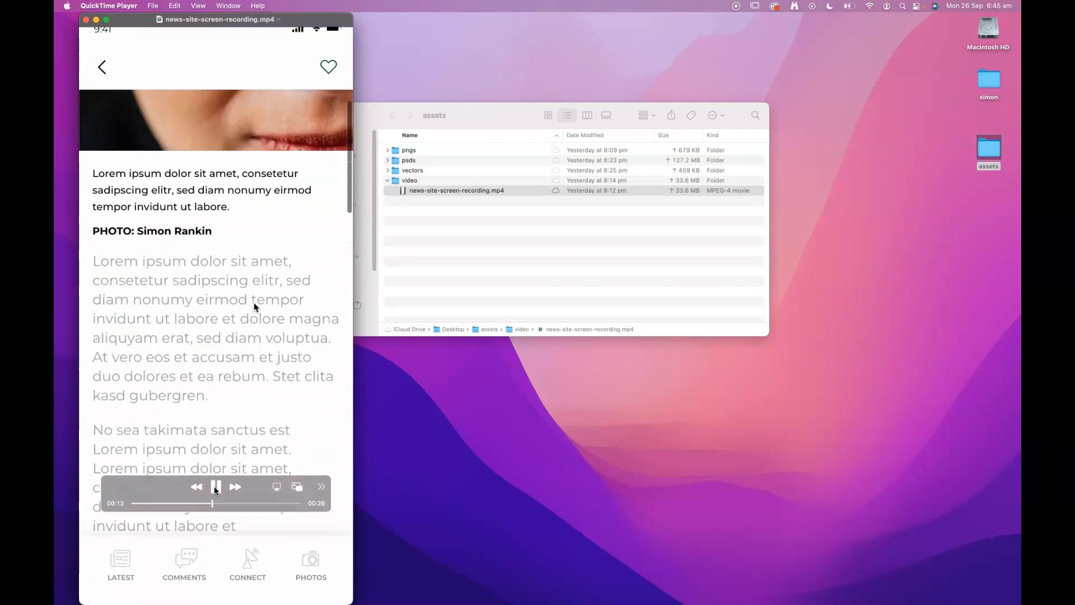
pyautogui.click(86, 21)
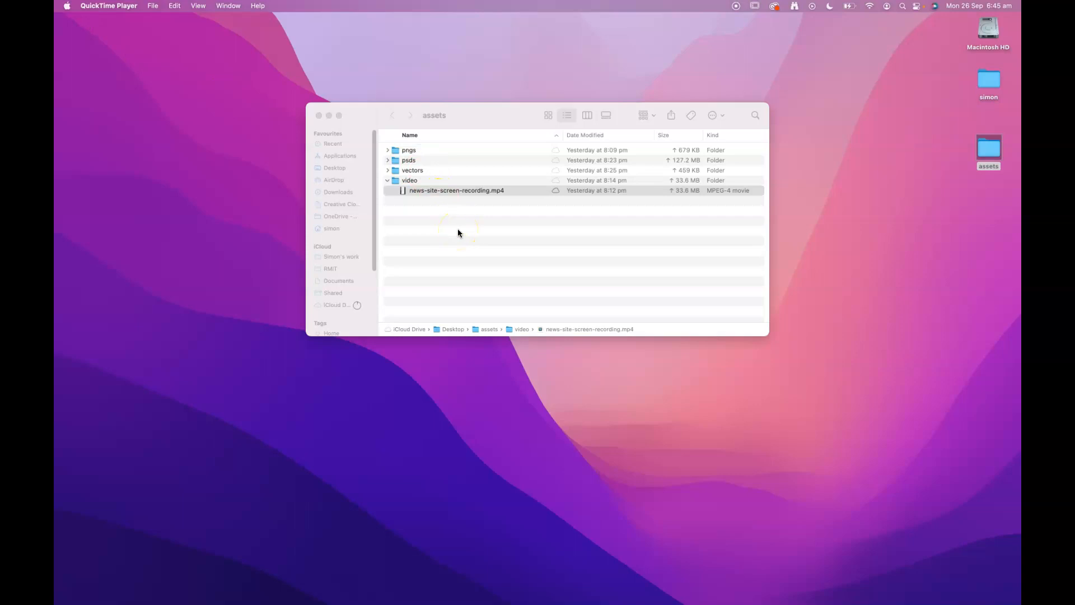
# Open news-site-screen-recording.mp4 in Photoshop and fit the window above the dock.
pyautogui.moveTo(457, 190); pyautogui.dragTo(626, 594)
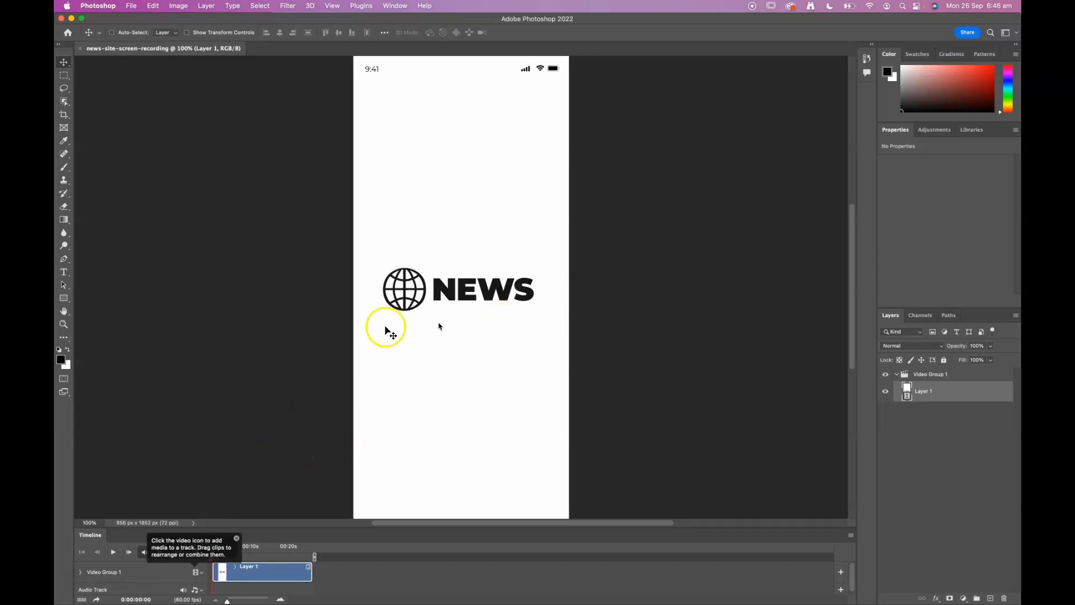
pyautogui.click(735, 527)
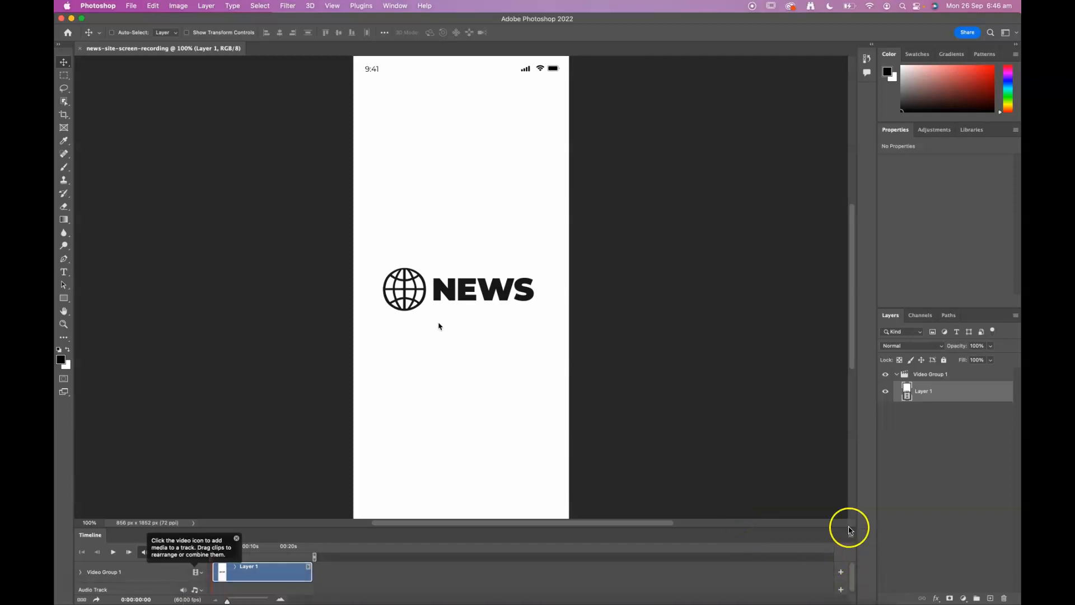
pyautogui.moveTo(877, 603)
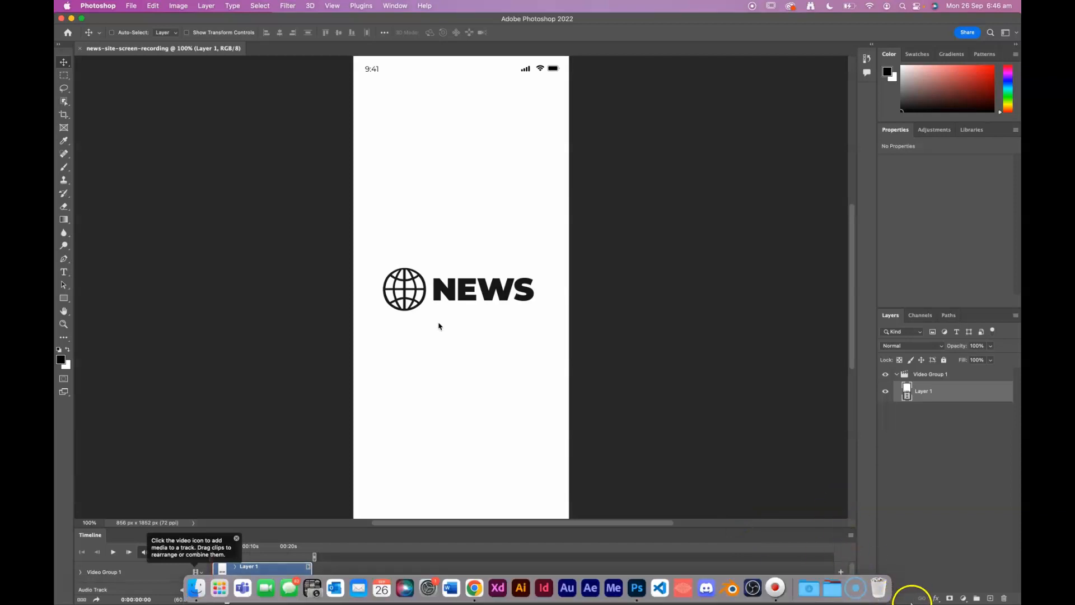
pyautogui.moveTo(910, 602); pyautogui.dragTo(912, 563)
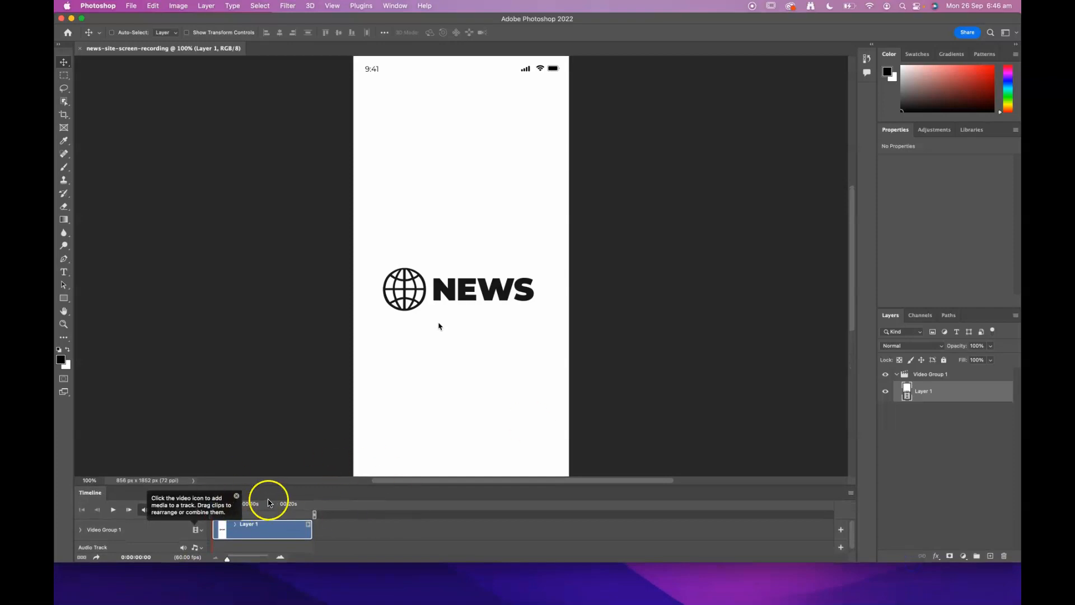
pyautogui.click(237, 497)
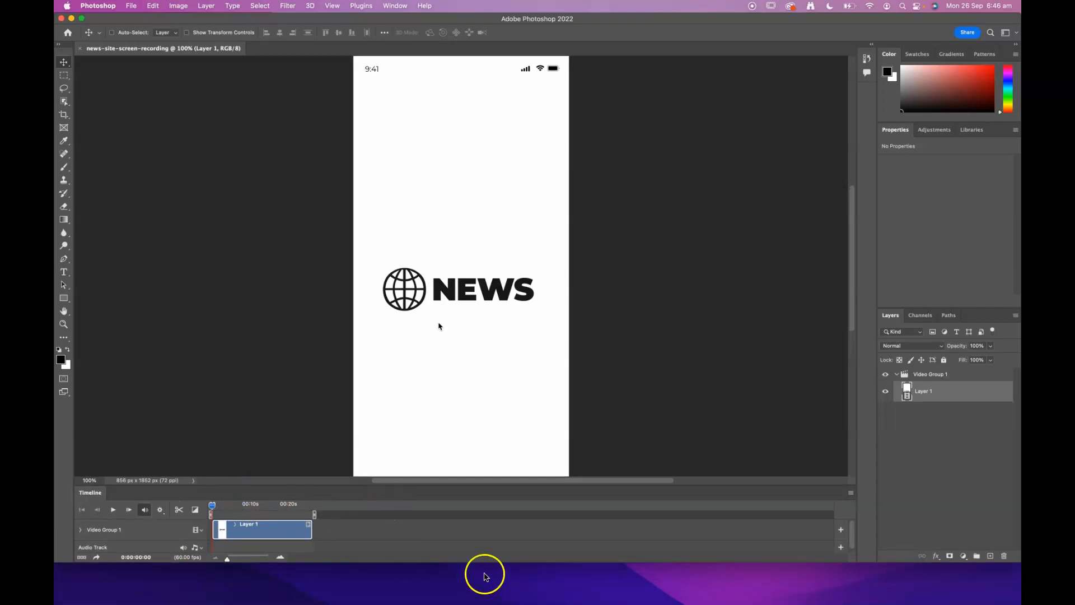
pyautogui.click(395, 5)
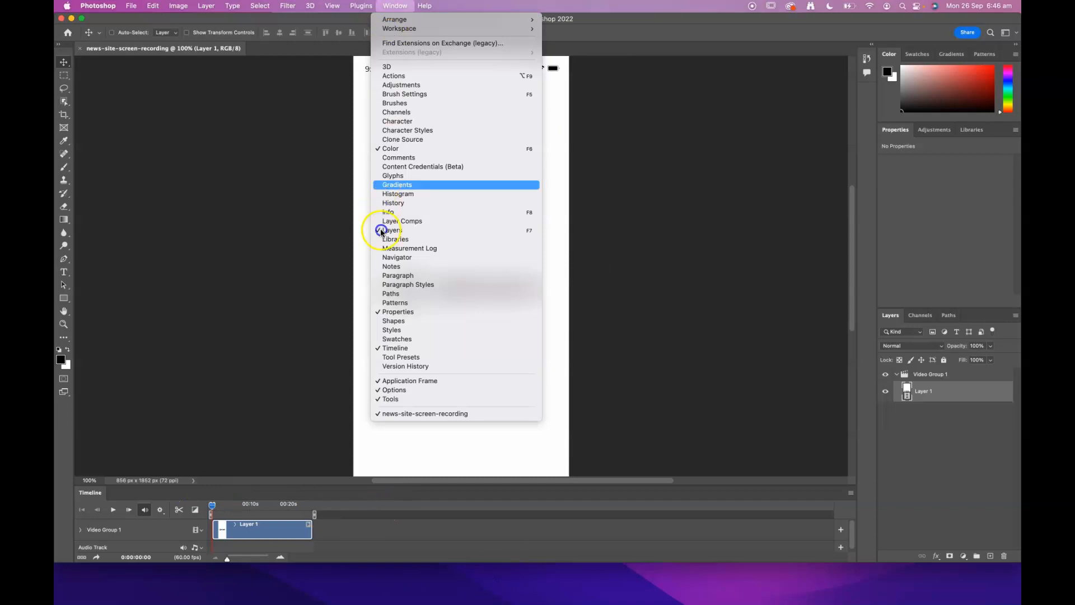
pyautogui.click(390, 351)
pyautogui.click(395, 5)
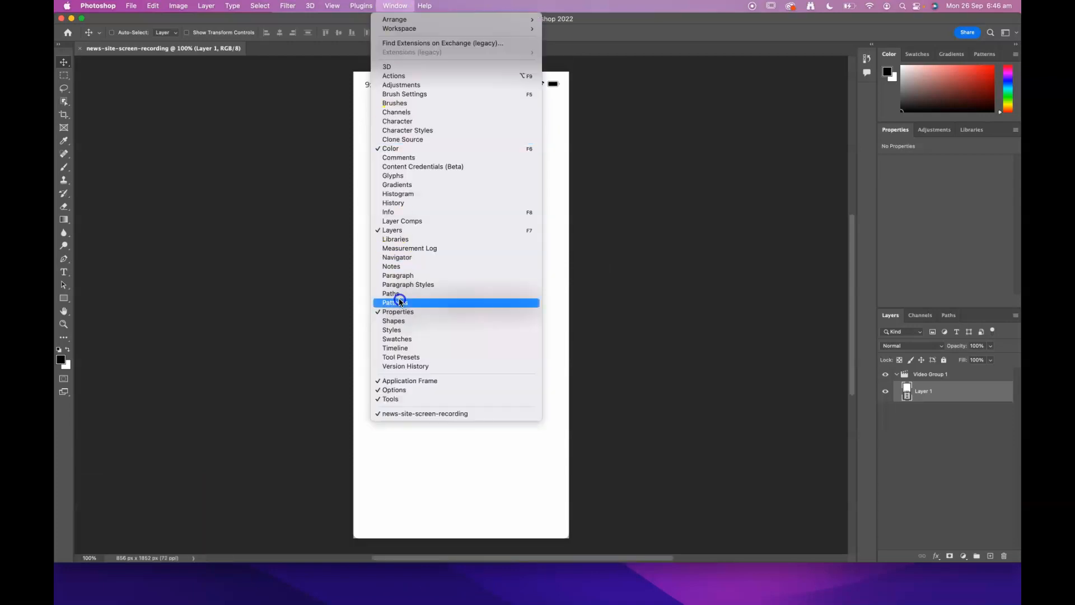
pyautogui.click(402, 348)
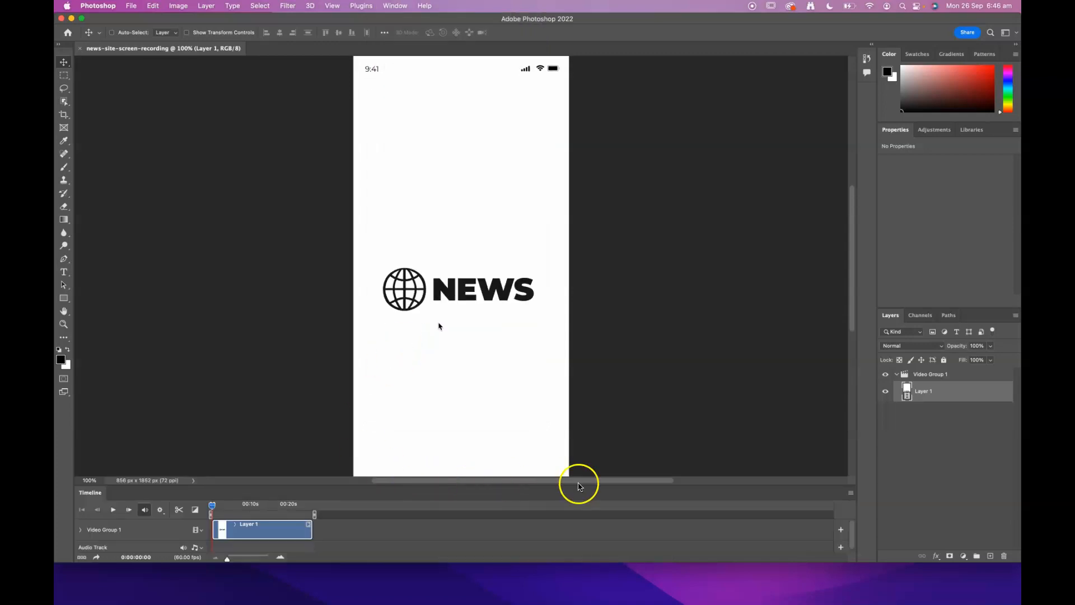
# Enlarge the timeline to show the whole clip and collapse the Video Group 1 layer group.
pyautogui.moveTo(701, 484)
pyautogui.mouseDown()
pyautogui.moveTo(701, 460)
pyautogui.moveTo(703, 469)
pyautogui.mouseUp()
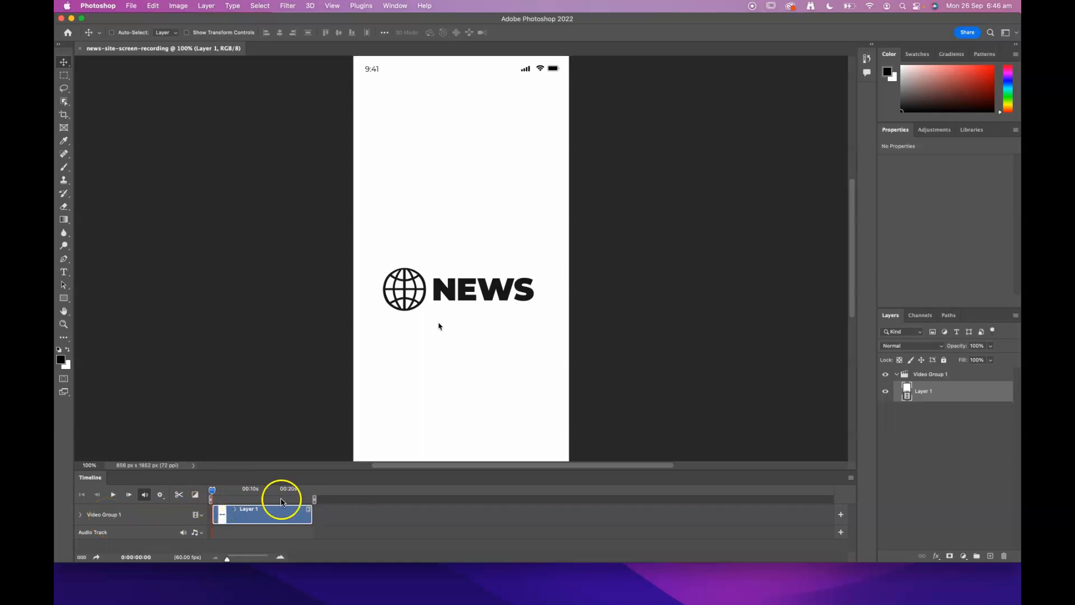
pyautogui.moveTo(229, 560); pyautogui.dragTo(233, 562)
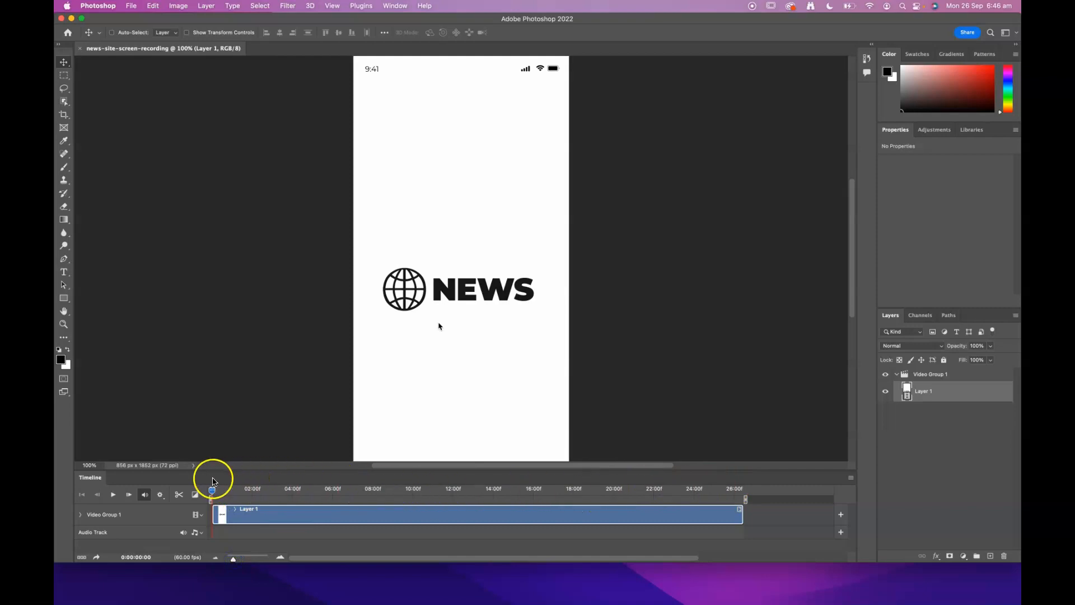
pyautogui.click(896, 374)
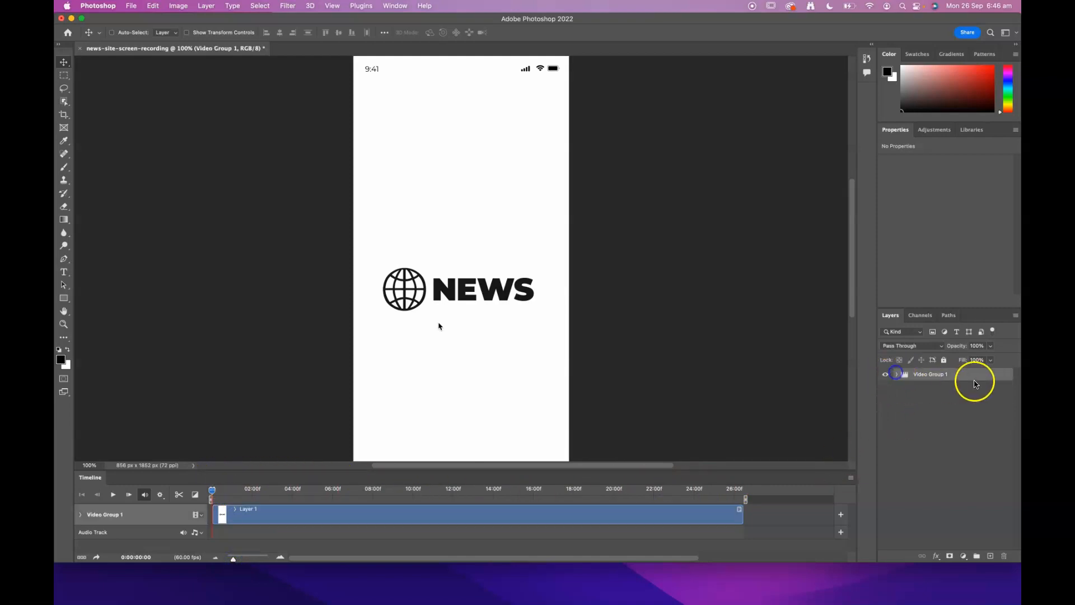
pyautogui.click(897, 374)
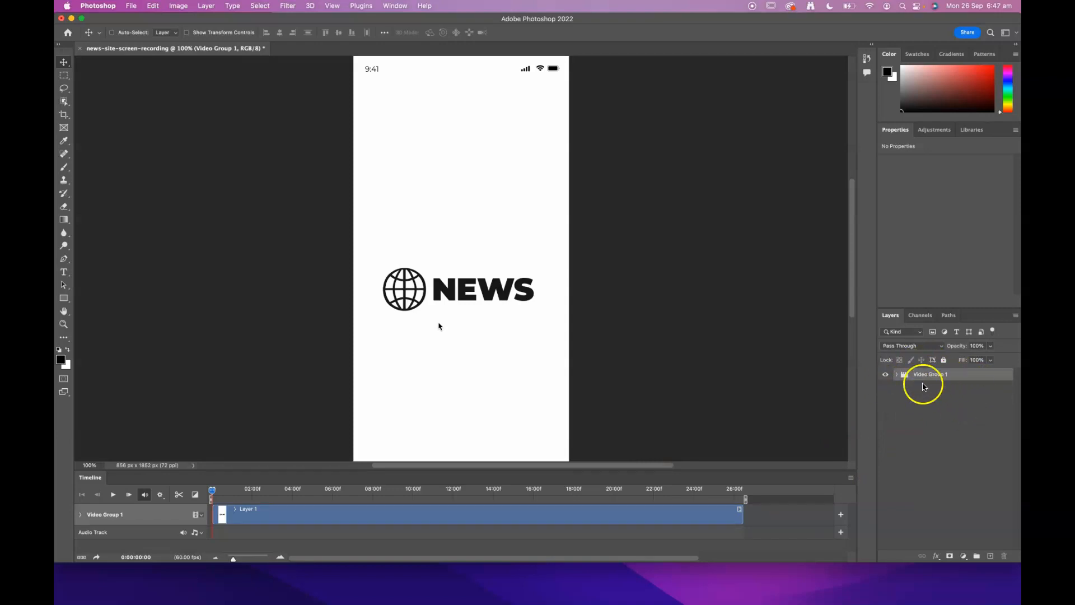
pyautogui.click(939, 401)
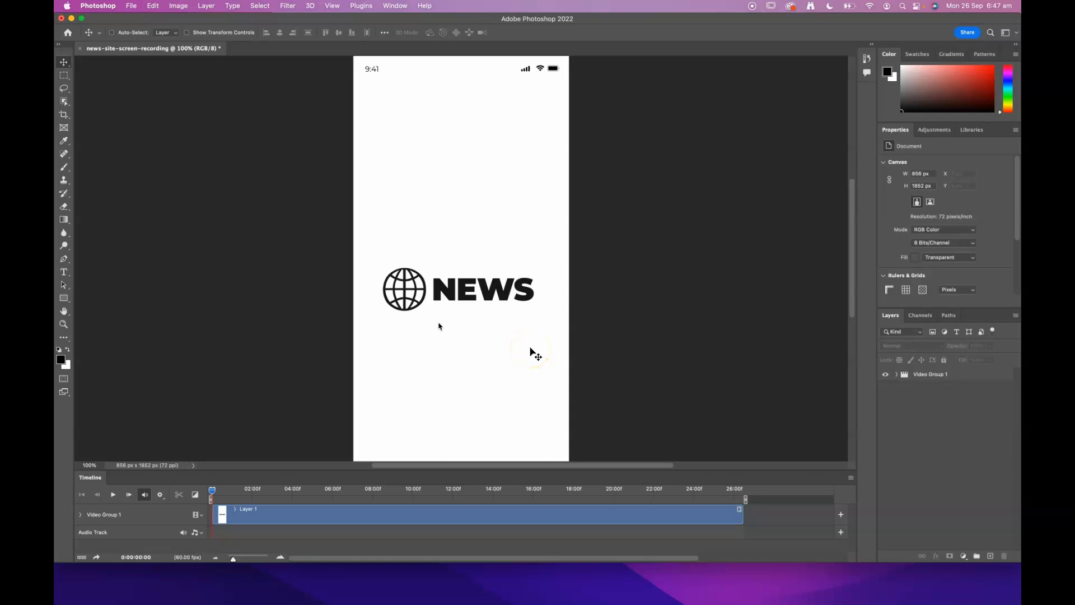
# Play back the video to preview it, then stop and return to the start.
pyautogui.click(113, 494)
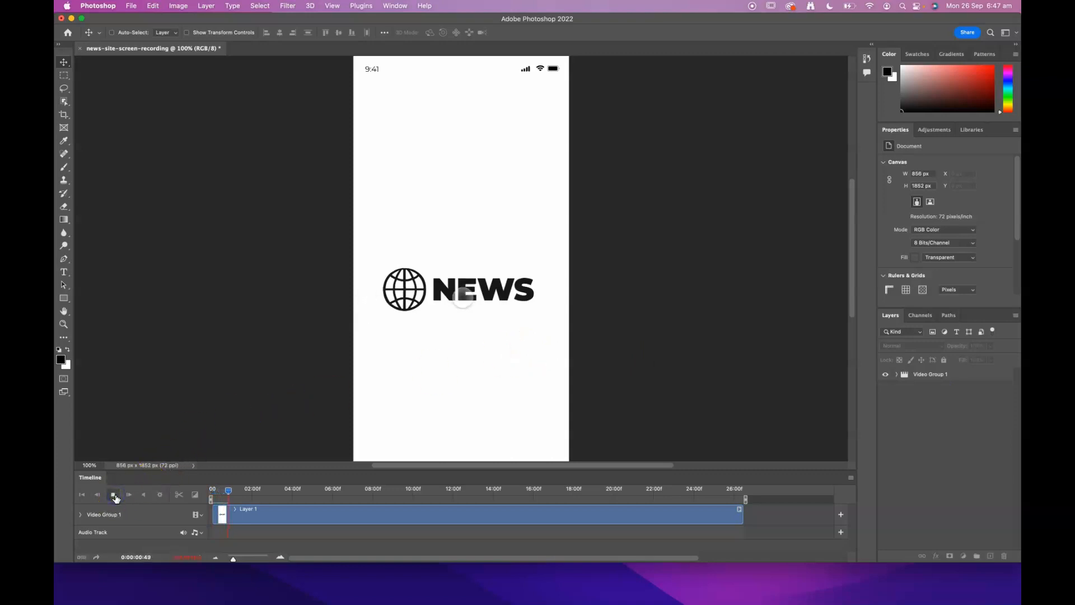
pyautogui.click(114, 495)
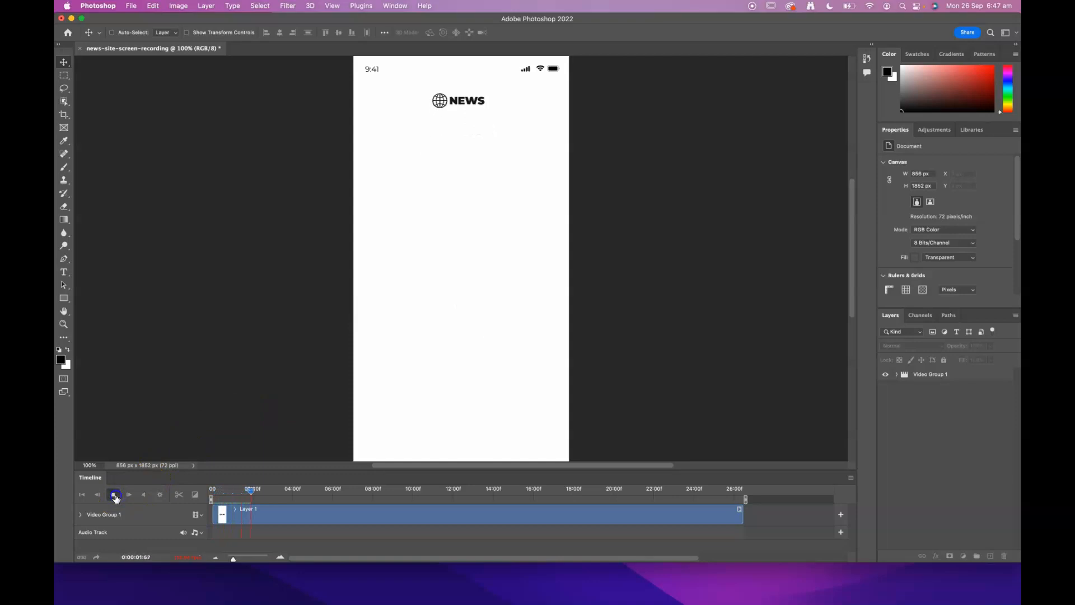
pyautogui.click(83, 495)
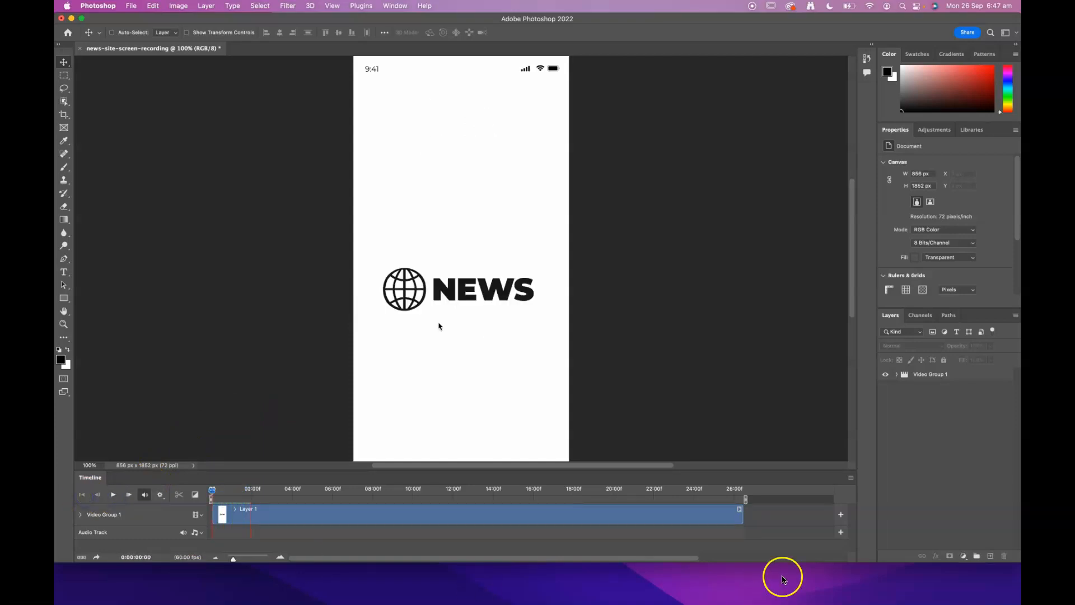
pyautogui.moveTo(835, 562); pyautogui.dragTo(838, 603)
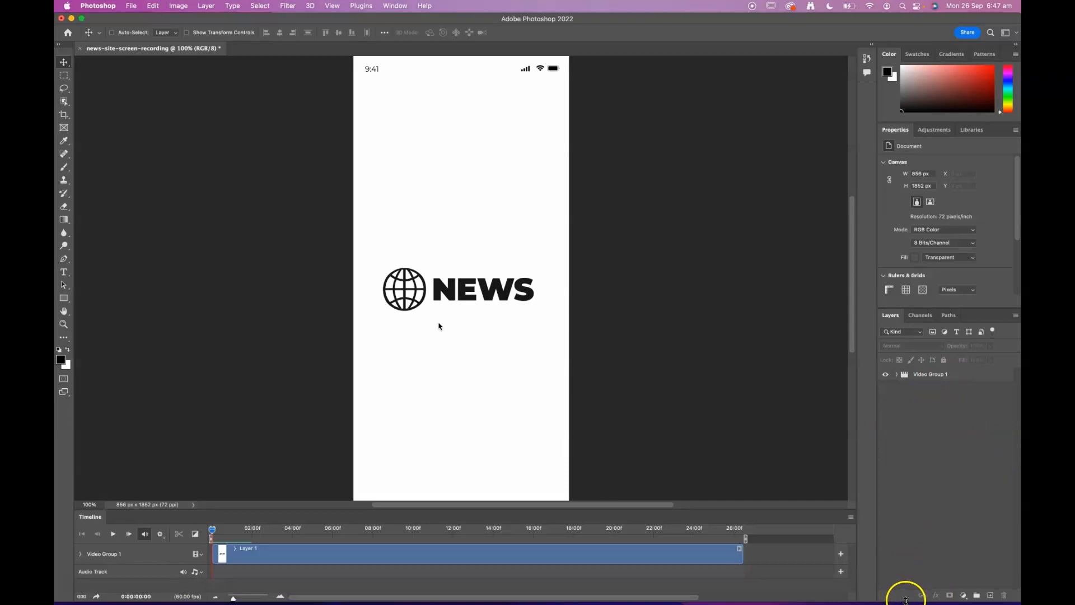
pyautogui.moveTo(907, 602); pyautogui.dragTo(908, 604)
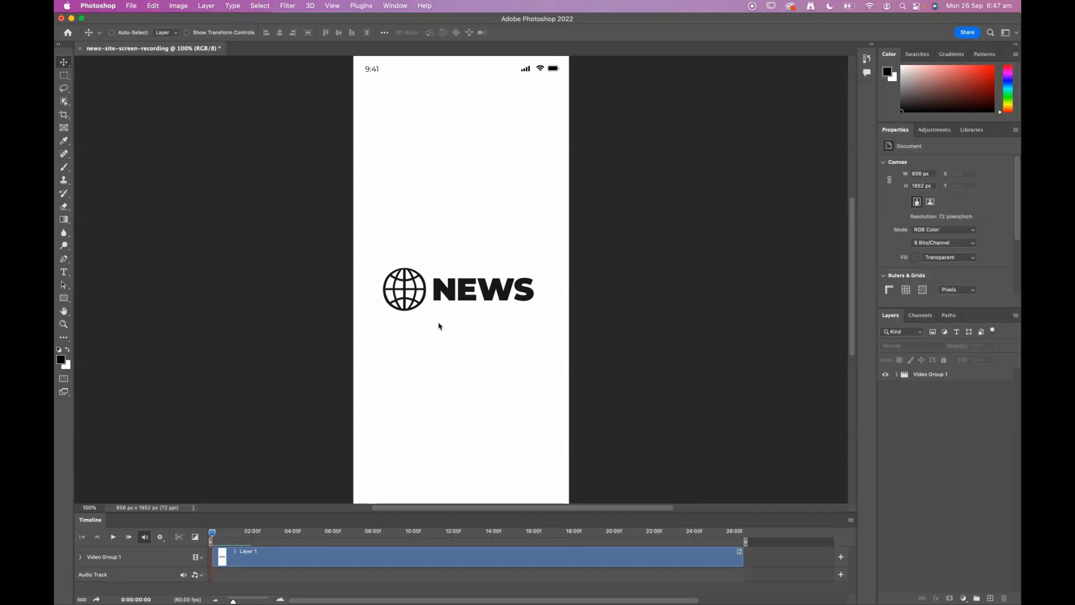
# Resize the canvas to 1600 × 1200 pixels, accepting the clipping.
pyautogui.click(164, 5)
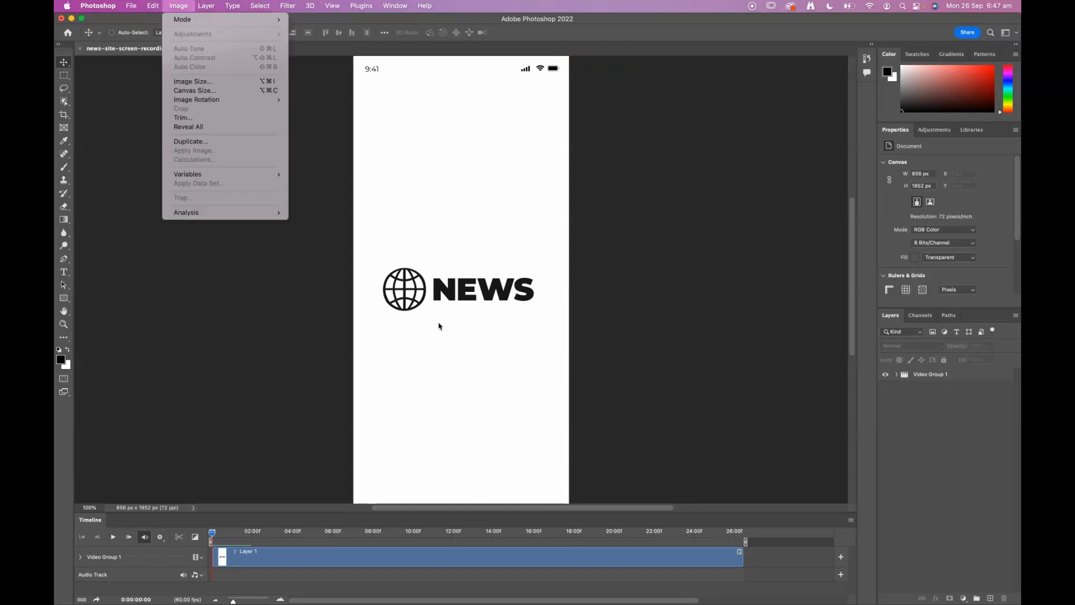
pyautogui.click(197, 96)
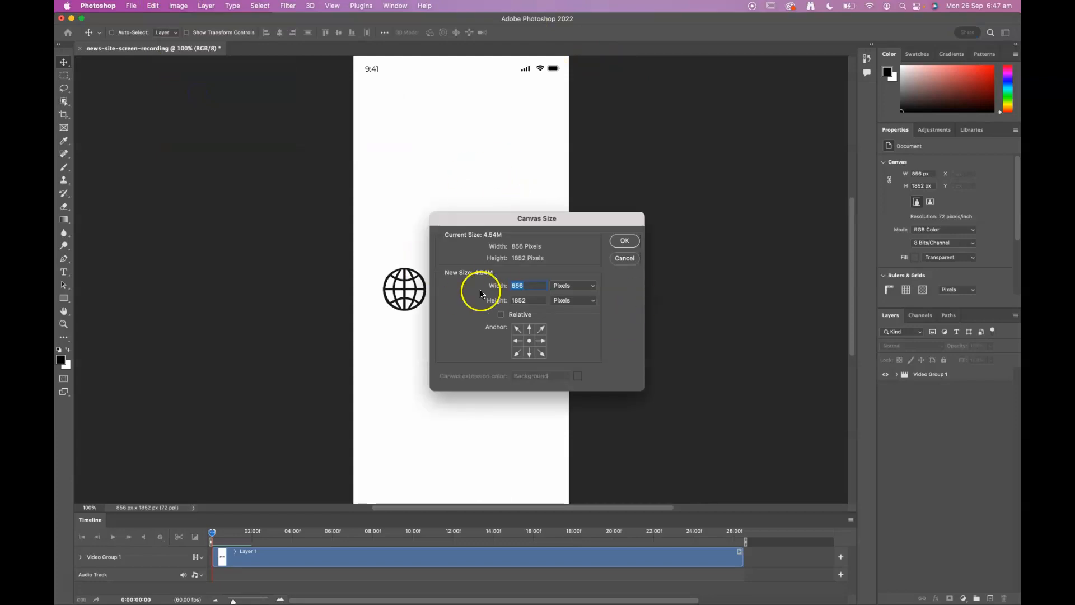
pyautogui.doubleClick(532, 300)
pyautogui.doubleClick(529, 285)
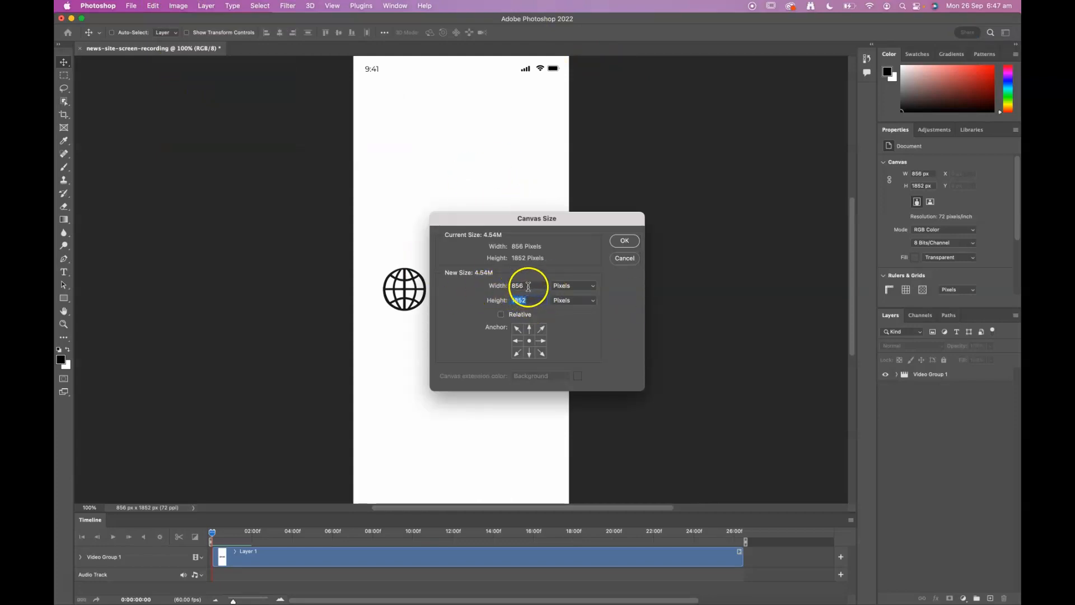
pyautogui.write('1600')
pyautogui.press('Tab')
pyautogui.write('12')
pyautogui.click(625, 238)
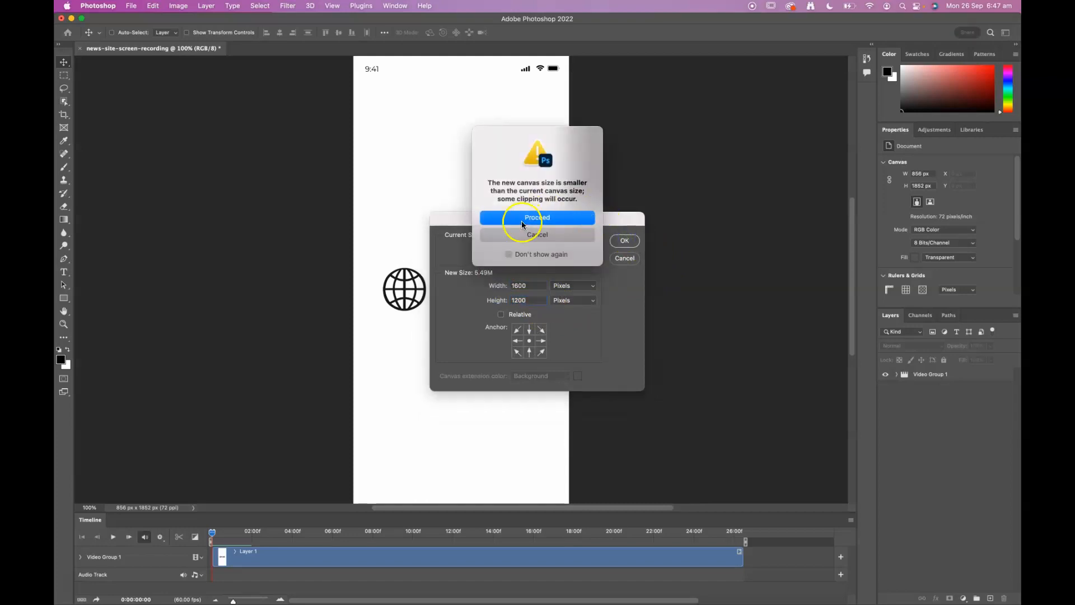
pyautogui.click(522, 221)
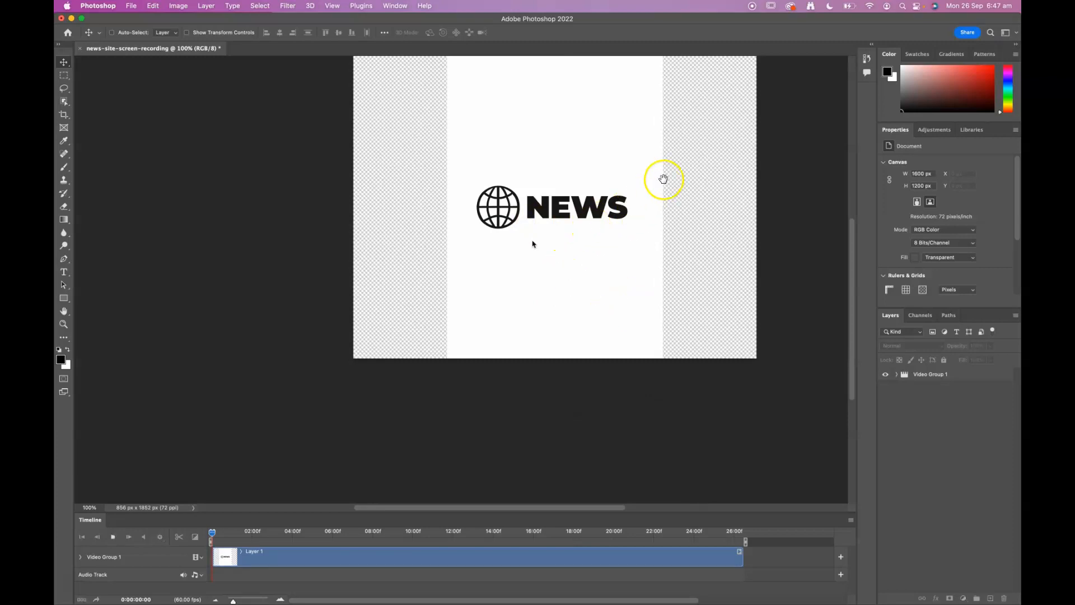
# Scale Video Group 1 down to about 58% so the phone screen fits inside the canvas.
pyautogui.moveTo(671, 163); pyautogui.dragTo(600, 256)
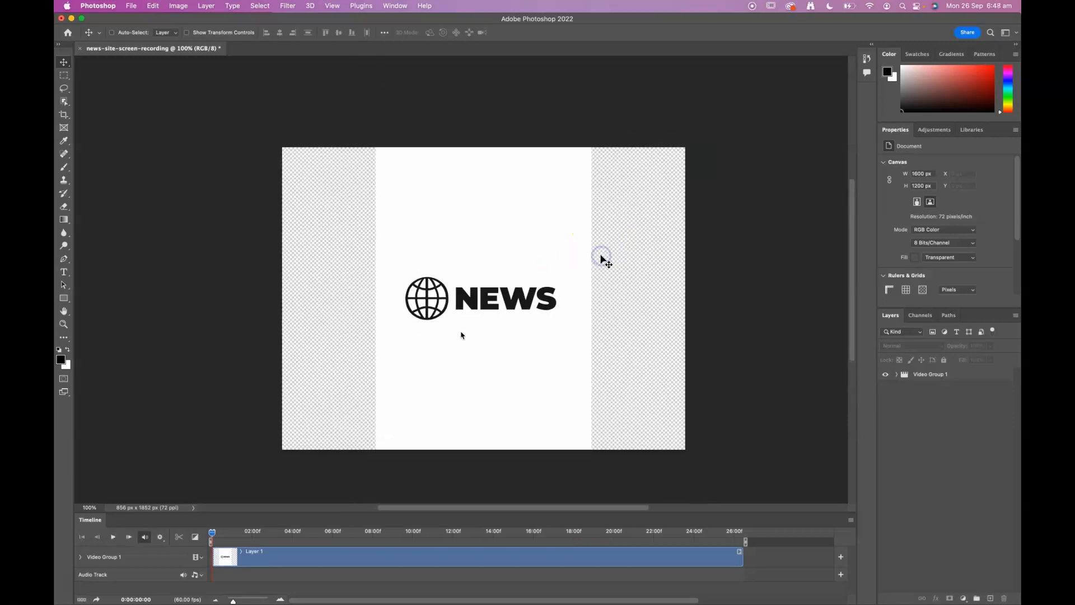
pyautogui.click(915, 376)
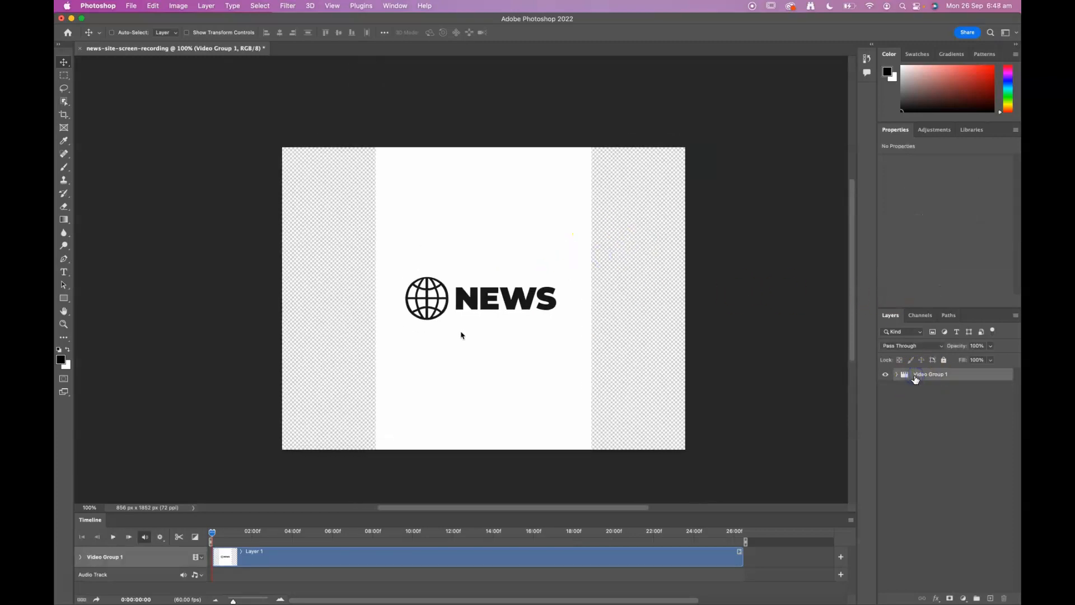
pyautogui.press('super+t')
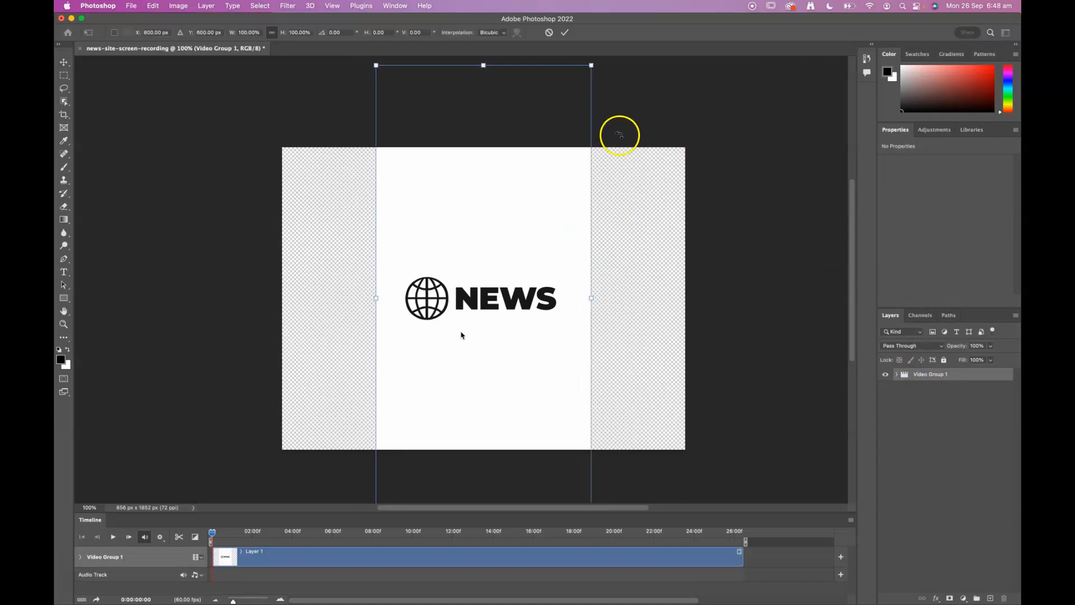
pyautogui.moveTo(591, 65); pyautogui.dragTo(543, 163)
pyautogui.moveTo(547, 155); pyautogui.dragTo(544, 162)
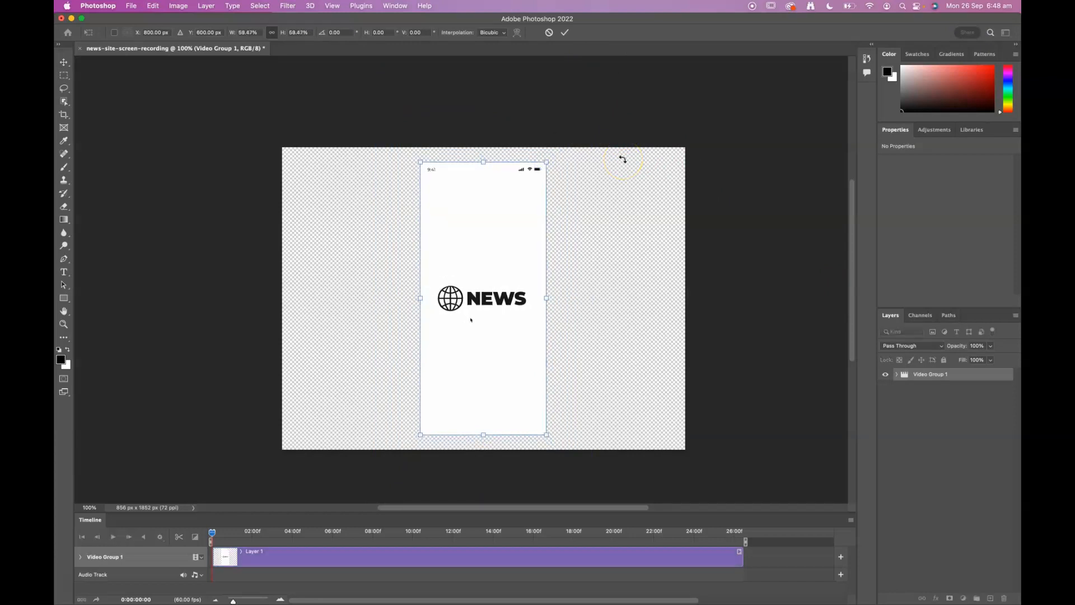
pyautogui.click(725, 335)
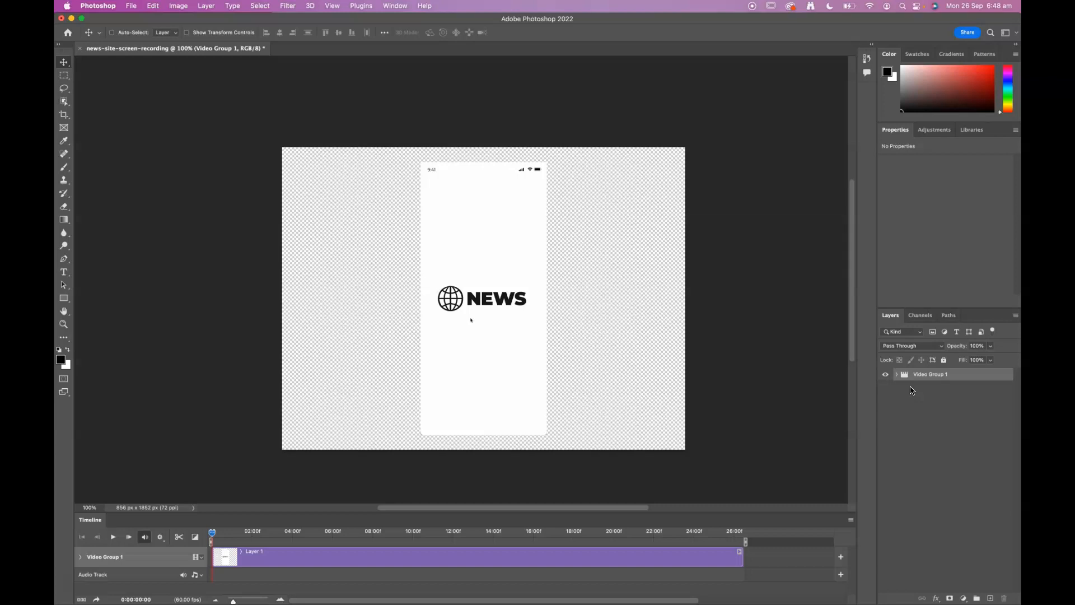
pyautogui.click(931, 413)
pyautogui.moveTo(765, 511); pyautogui.dragTo(772, 443)
pyautogui.click(268, 539)
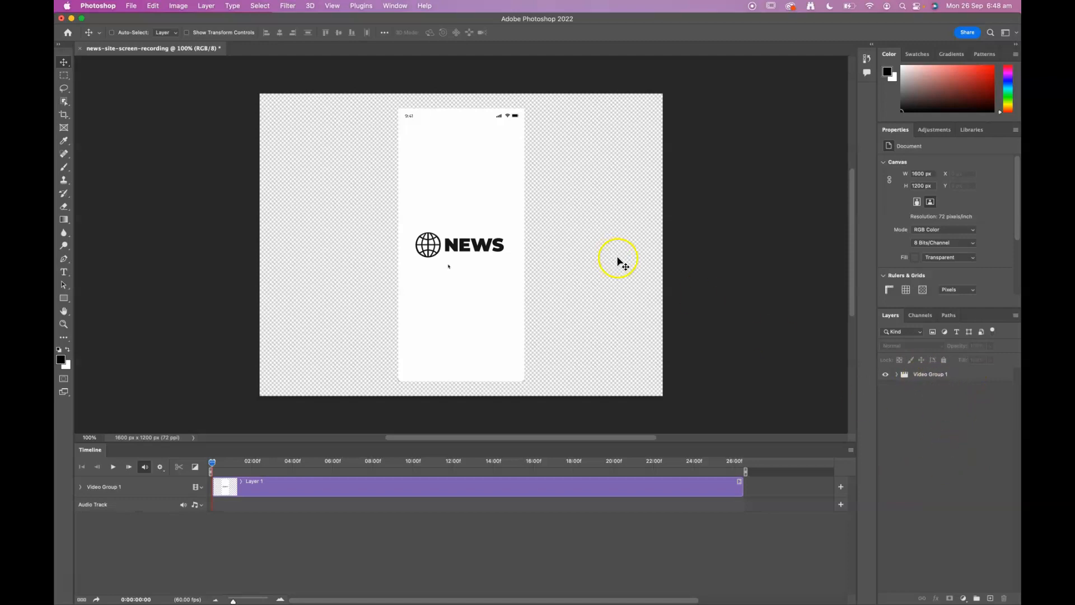
# Add a red Solid Color fill layer and move it beneath Video Group 1 as the background.
pyautogui.click(963, 599)
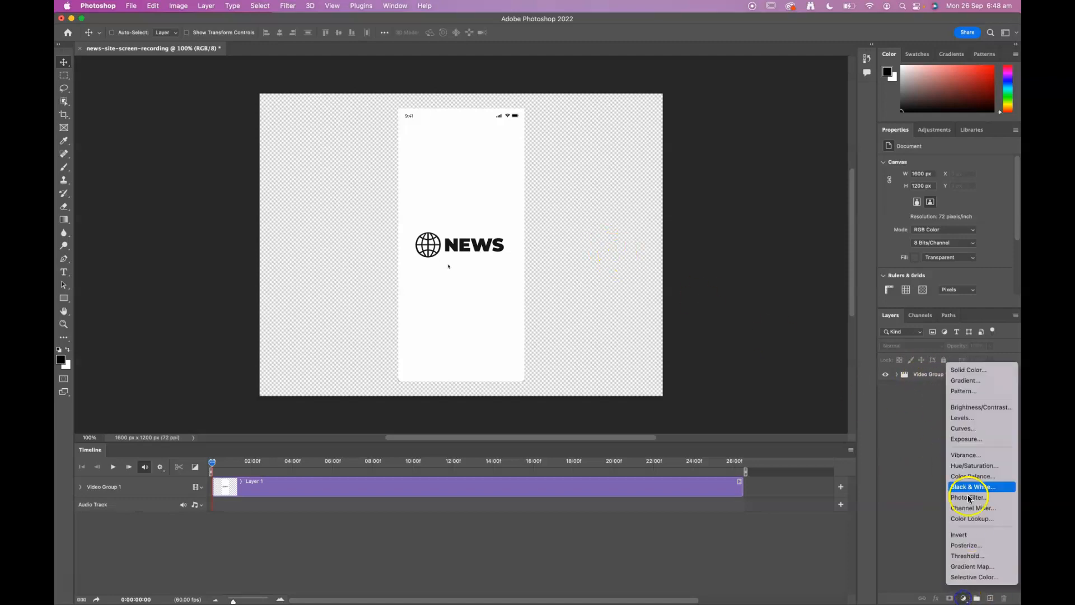
pyautogui.click(962, 368)
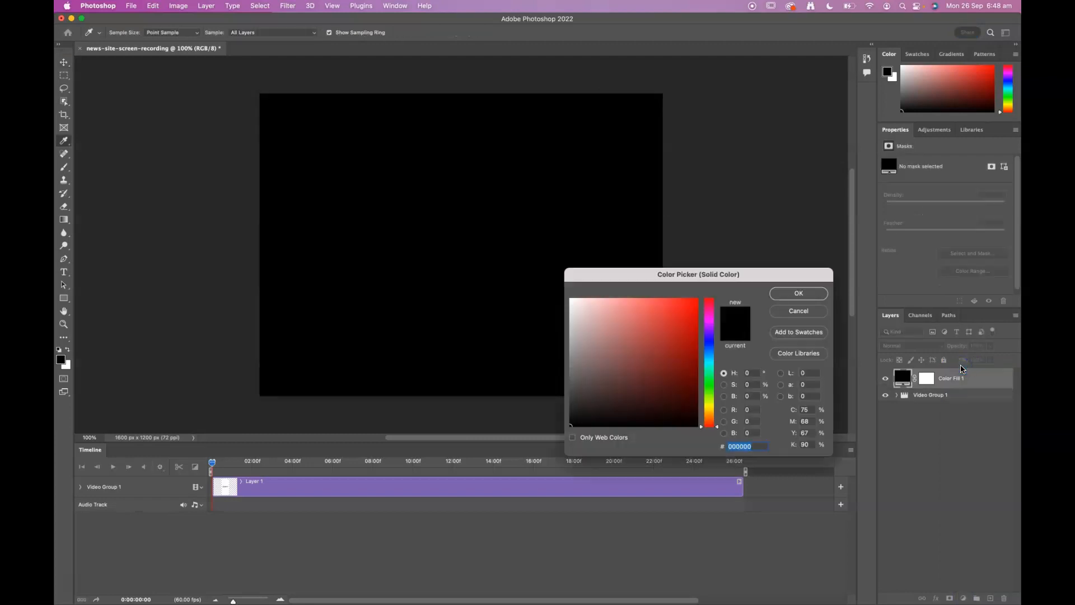
pyautogui.click(708, 337)
pyautogui.moveTo(708, 339); pyautogui.dragTo(710, 315)
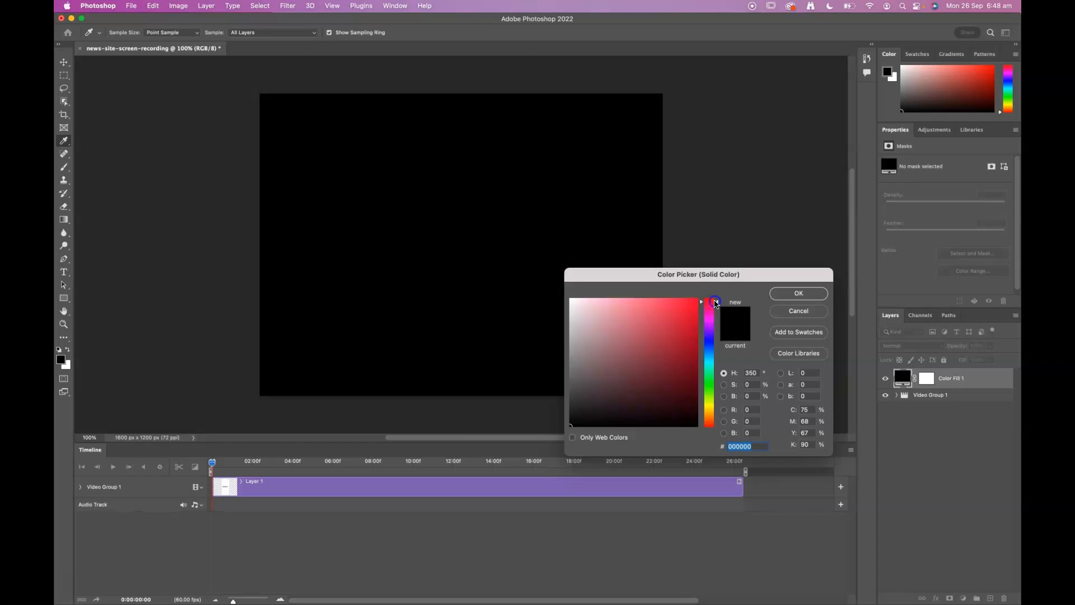
pyautogui.moveTo(686, 309)
pyautogui.mouseDown()
pyautogui.moveTo(697, 300)
pyautogui.moveTo(669, 307)
pyautogui.mouseUp()
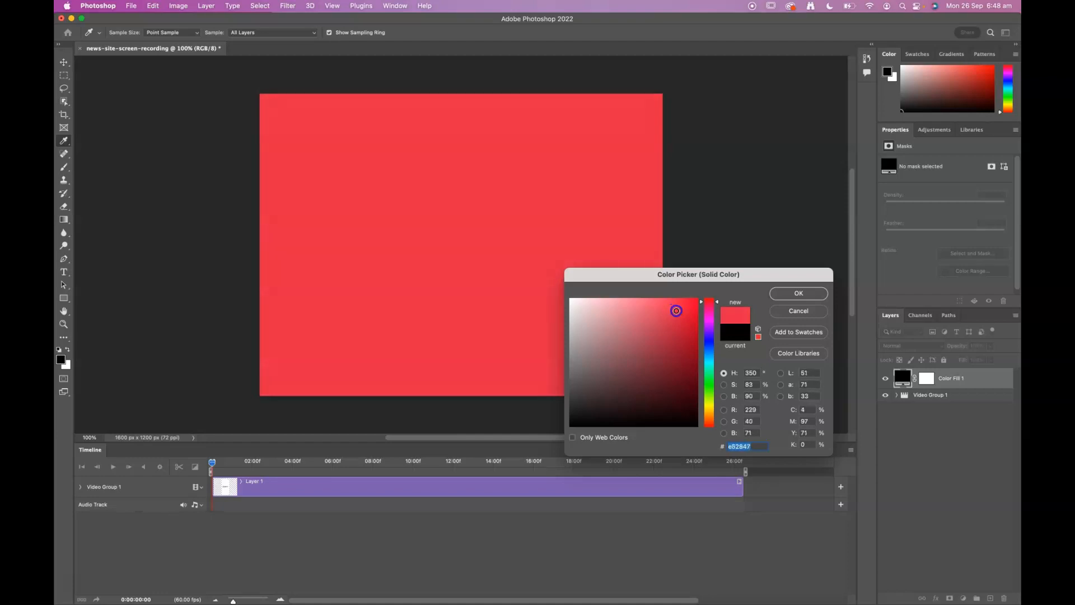
pyautogui.click(794, 293)
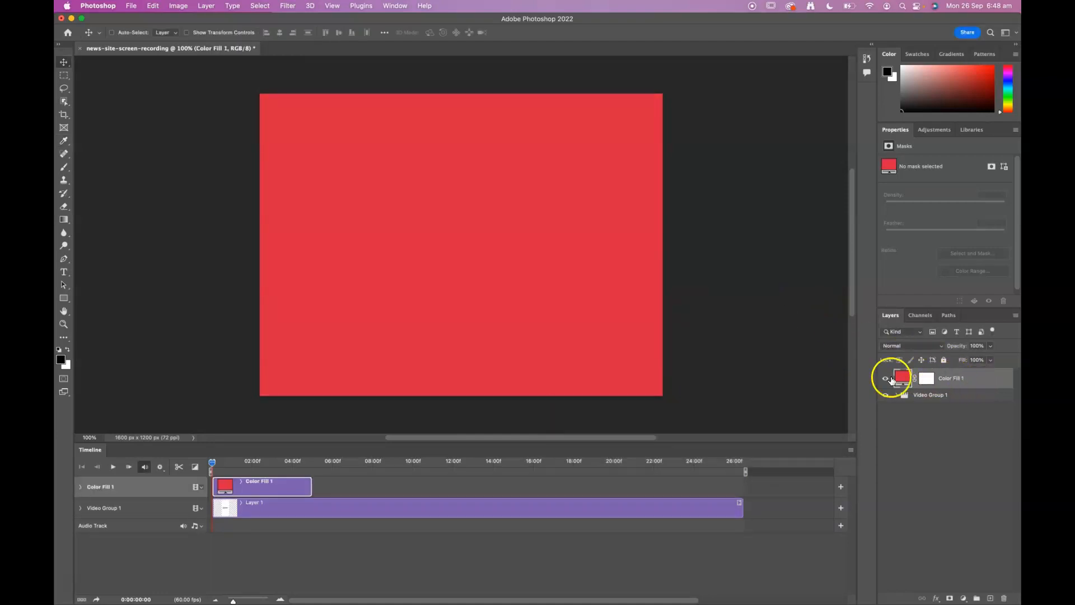
pyautogui.moveTo(961, 375); pyautogui.dragTo(961, 416)
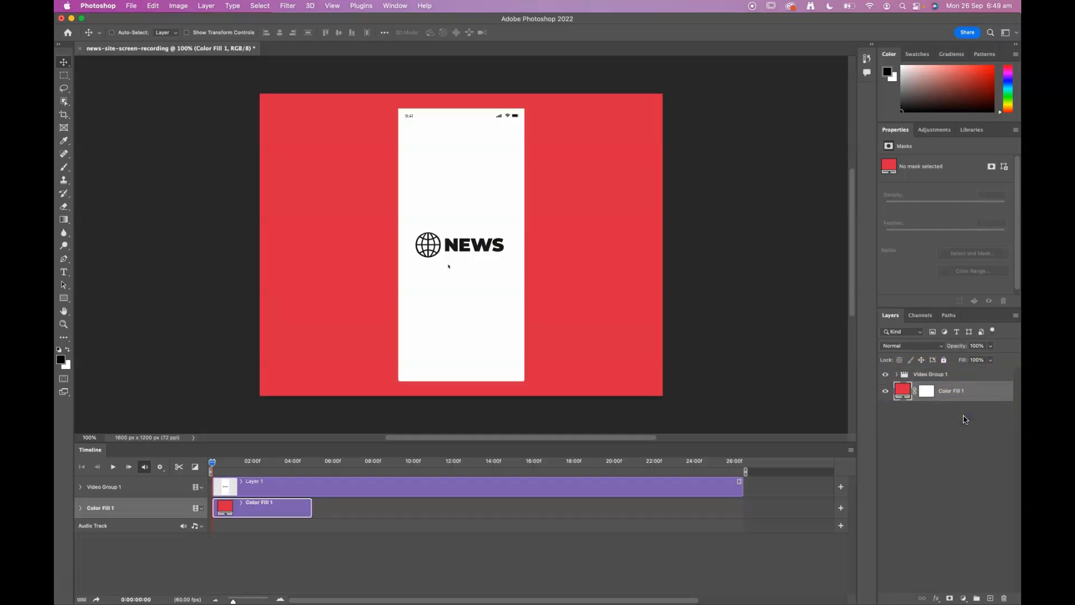